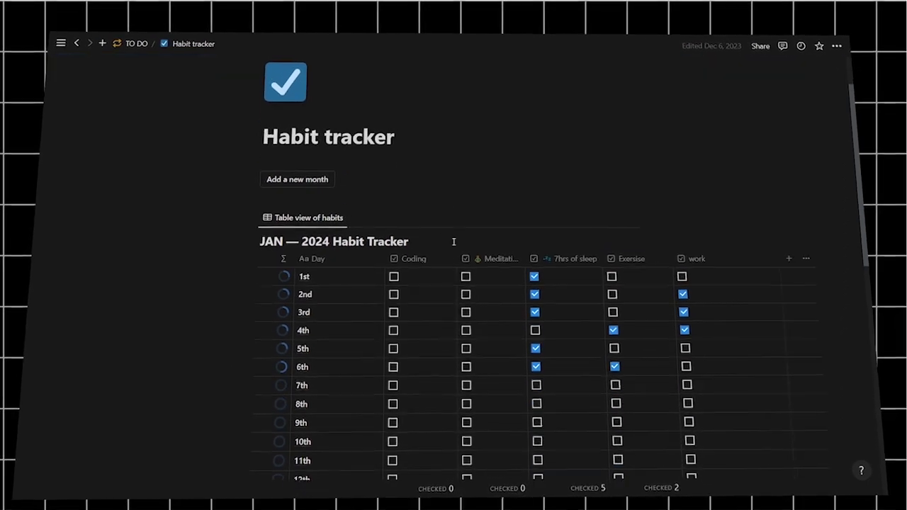
scroll(453, 241, down, 1)
scroll(453, 242, down, 1)
scroll(454, 246, down, 1)
scroll(454, 246, down, 1)
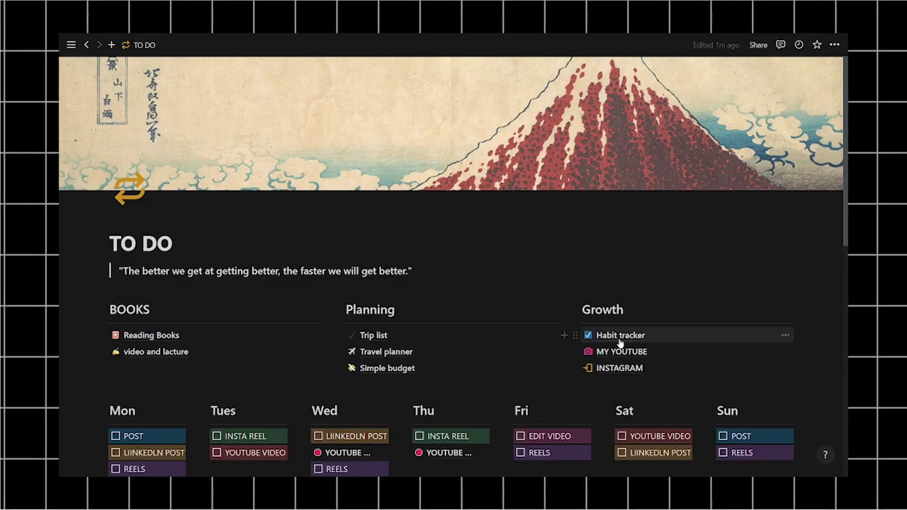
Step: Reopen the Habit tracker page from the TO DO workspace
click(620, 337)
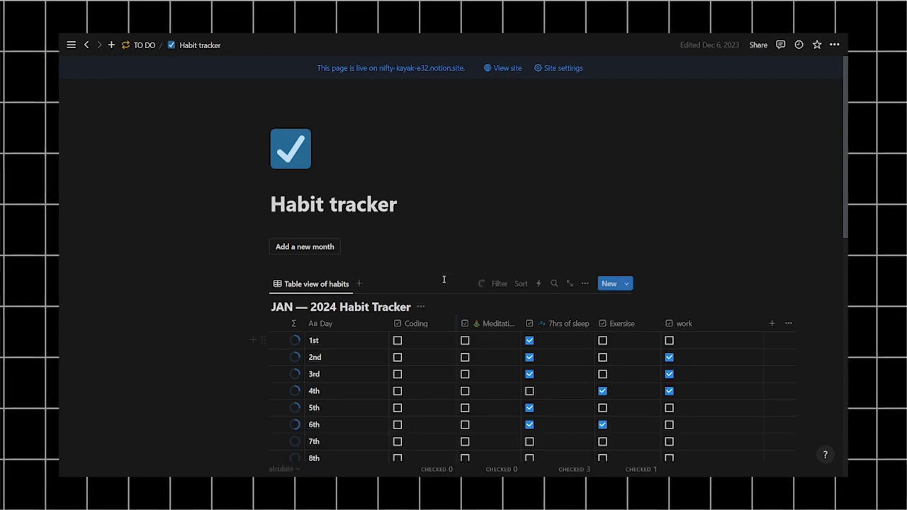
scroll(454, 243, down, 2)
scroll(453, 243, down, 2)
scroll(453, 244, down, 1)
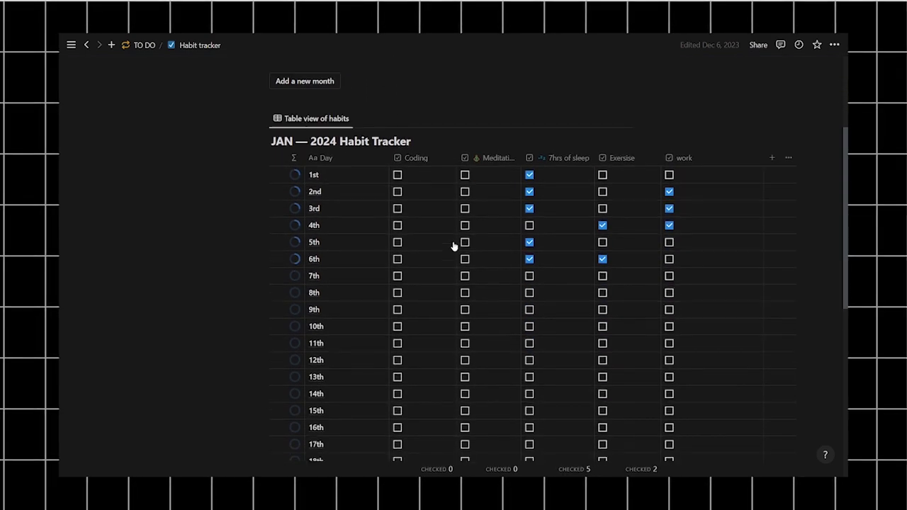
scroll(454, 246, down, 1)
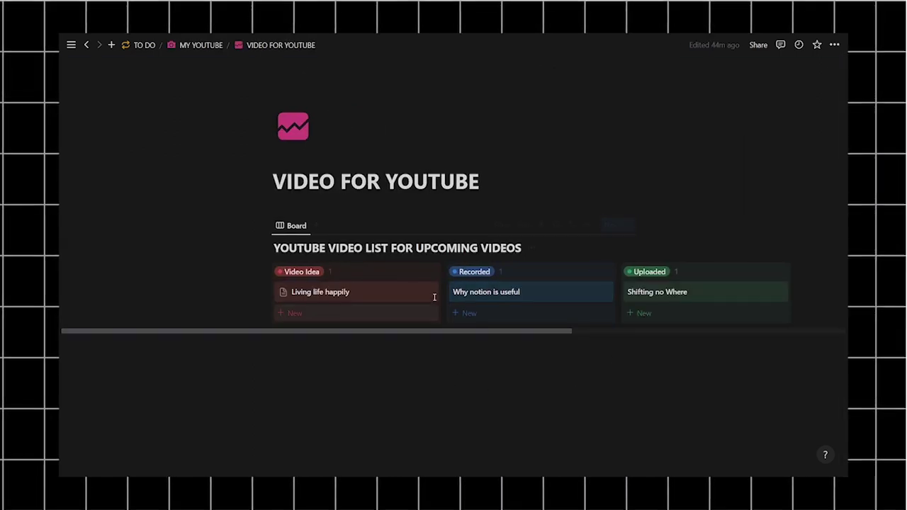
Step: Move Living life happily to Recorded and back, and Why notion is useful into Video Idea
drag(340, 296, 552, 320)
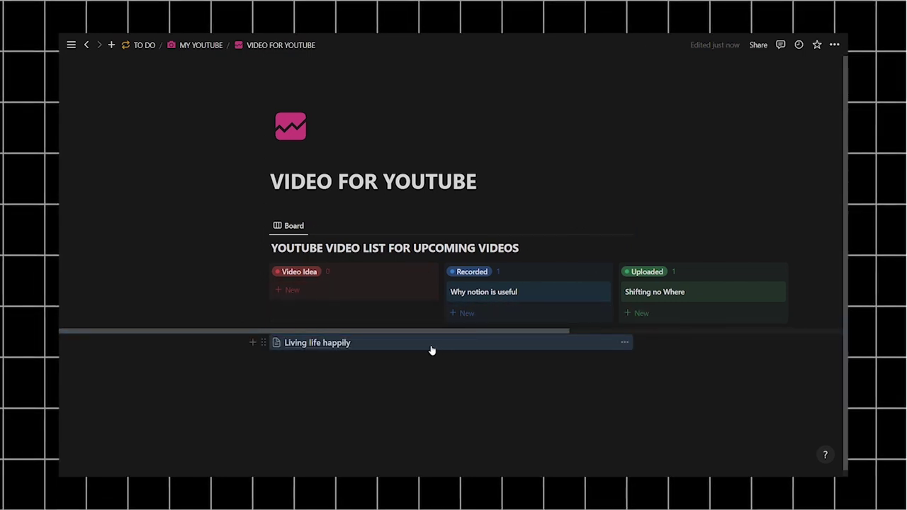
drag(431, 350, 510, 304)
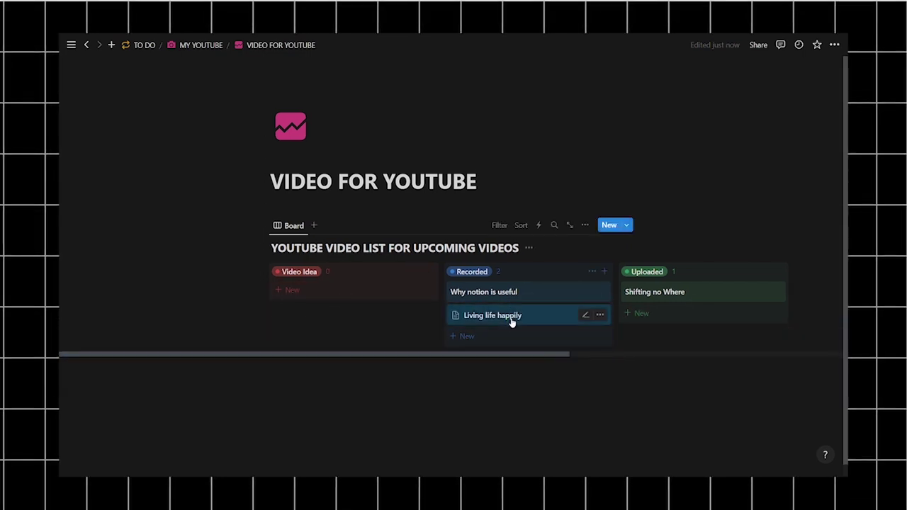
drag(348, 298, 347, 301)
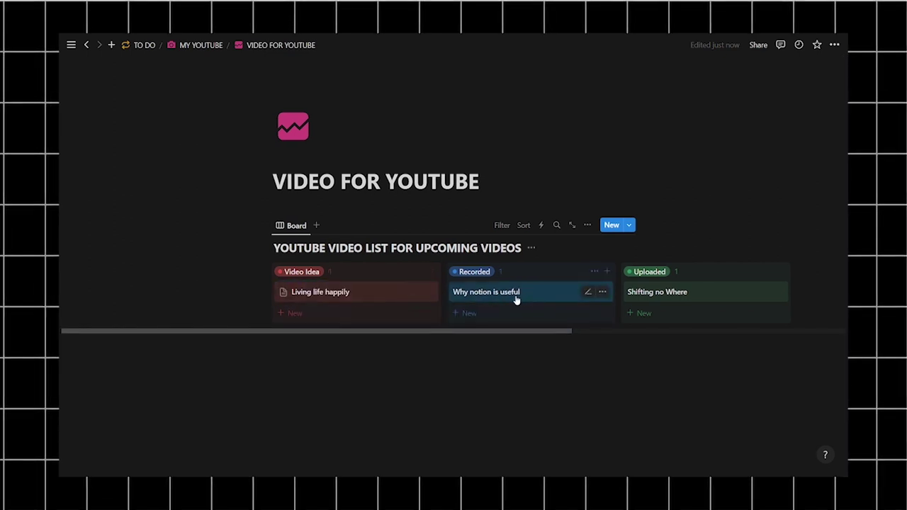
drag(361, 300, 417, 288)
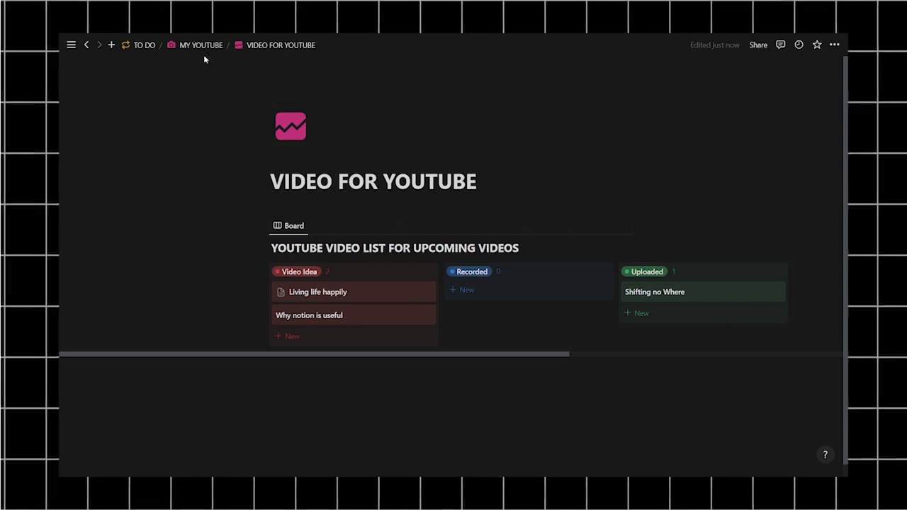
click(144, 45)
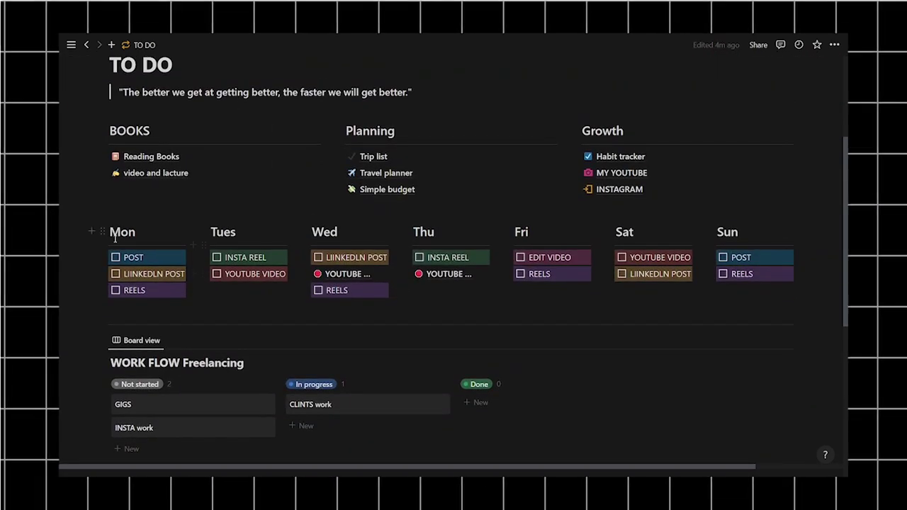